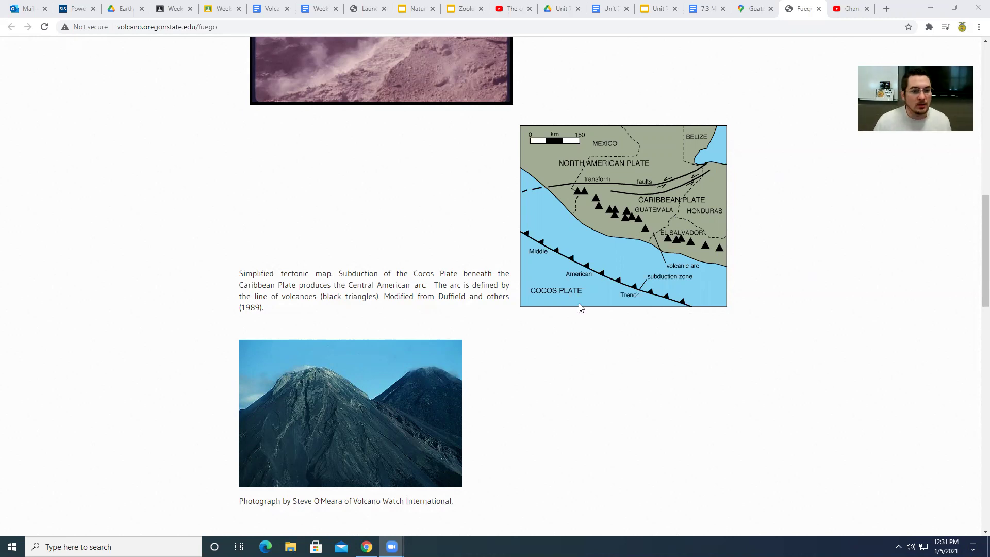
{"action": "scroll", "coordinate": [580, 307], "scroll_direction": "up", "scroll_amount": 4}
{"action": "scroll", "coordinate": [542, 306], "scroll_direction": "up", "scroll_amount": 4}
{"action": "scroll", "coordinate": [526, 305], "scroll_direction": "up", "scroll_amount": 4}
{"action": "scroll", "coordinate": [516, 303], "scroll_direction": "up", "scroll_amount": 3}
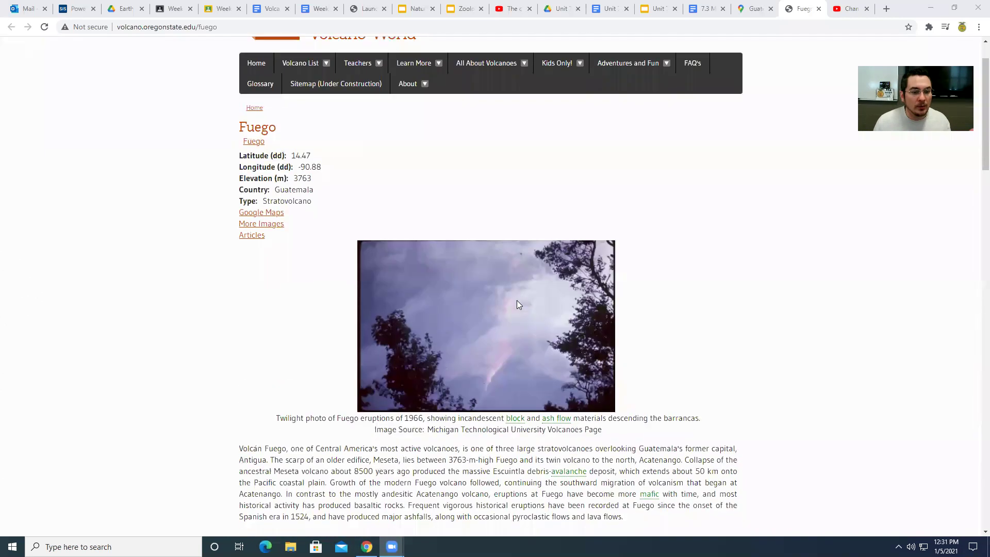
{"action": "scroll", "coordinate": [517, 300], "scroll_direction": "down", "scroll_amount": 5}
{"action": "scroll", "coordinate": [520, 299], "scroll_direction": "down", "scroll_amount": 5}
{"action": "scroll", "coordinate": [604, 308], "scroll_direction": "down", "scroll_amount": 2}
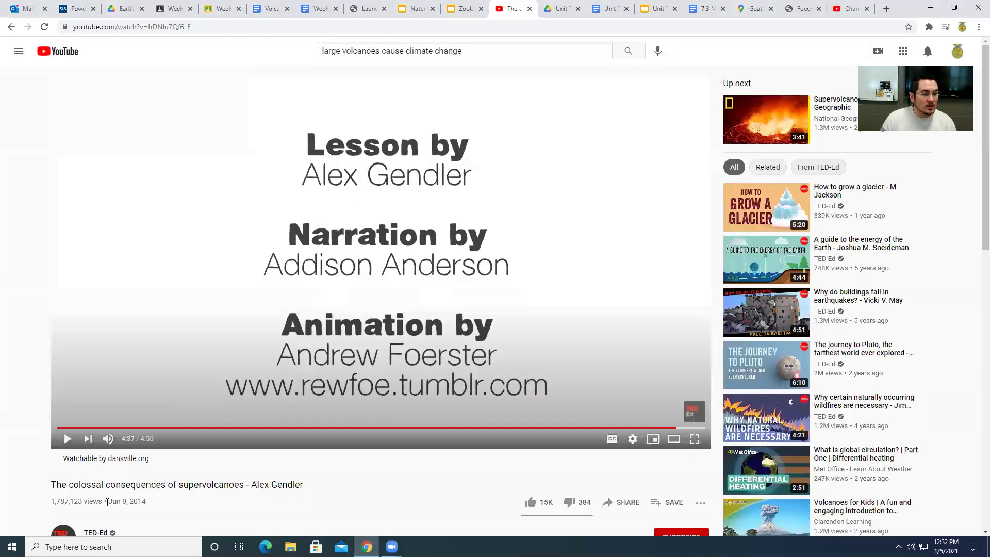
Step: Restart the supervolcanoes video, then switch to the Week 15 Species Exploration student work
{"action": "left_click", "coordinate": [61, 427]}
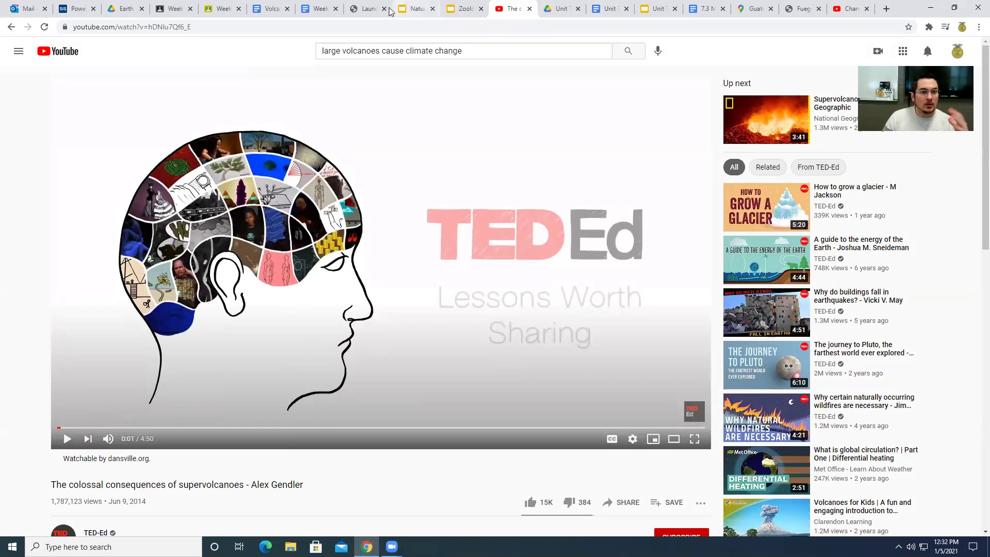
{"action": "left_click", "coordinate": [172, 8]}
Step: Open Earth Science classwork and expand, then collapse, the Week 19 Volcanoes and Climate assignment
{"action": "left_click", "coordinate": [19, 53]}
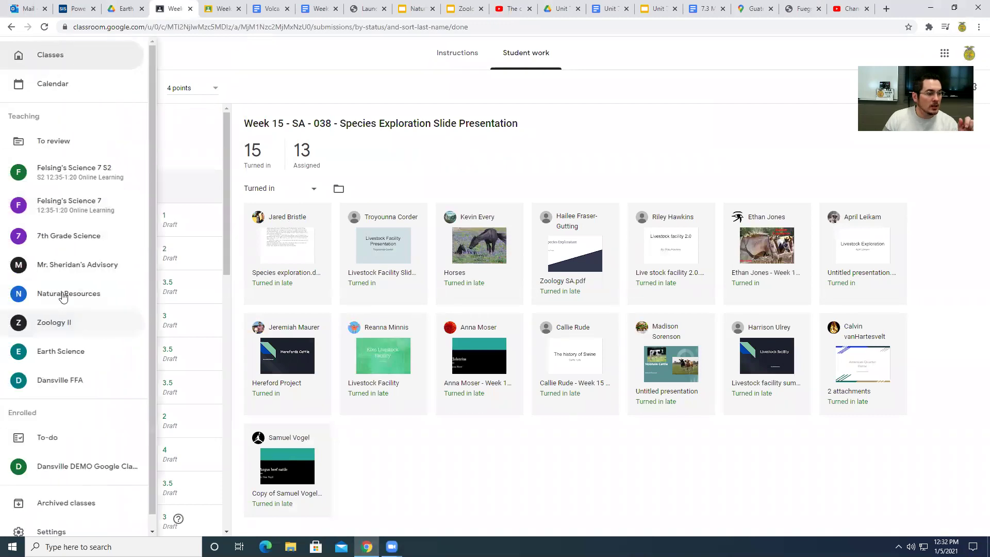
{"action": "left_click", "coordinate": [61, 350]}
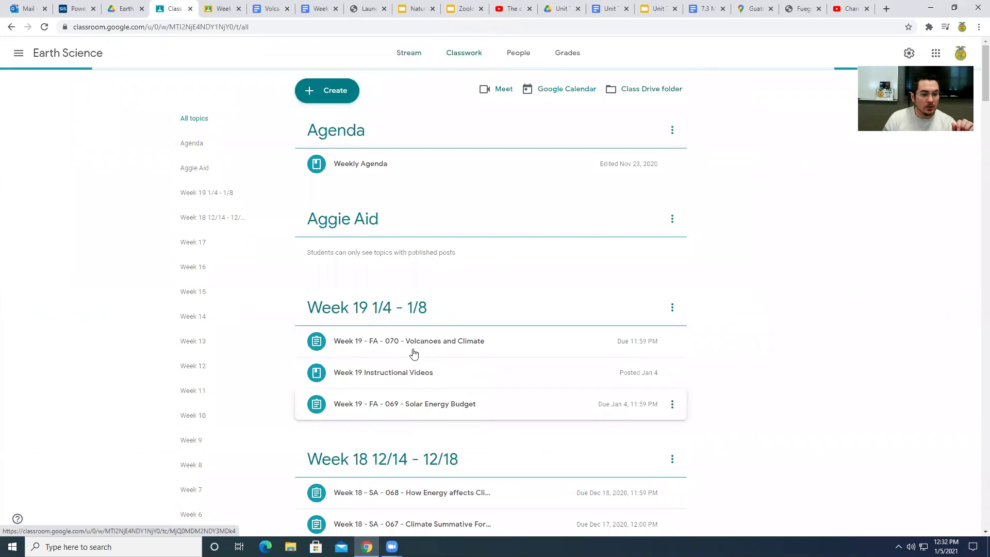
{"action": "left_click", "coordinate": [412, 343]}
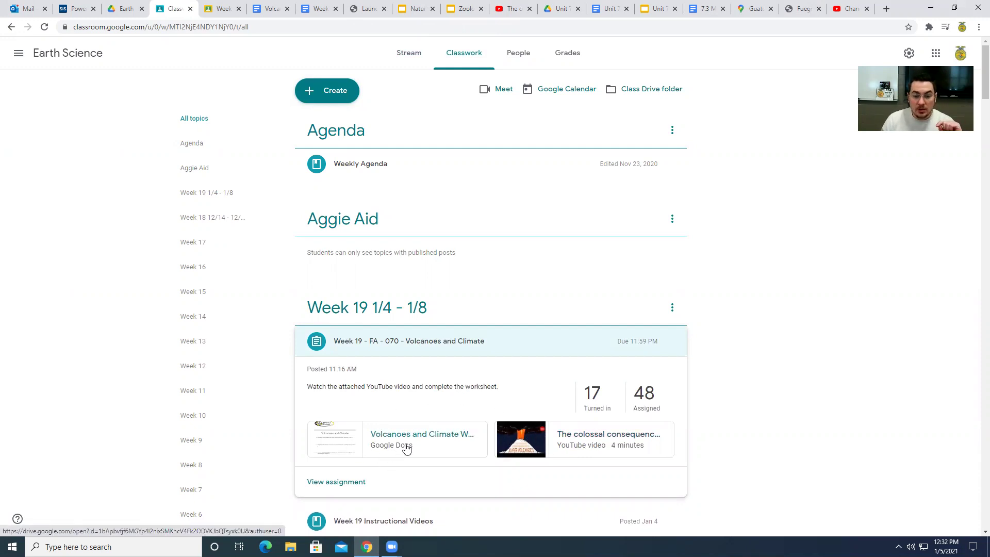
{"action": "left_click", "coordinate": [441, 347]}
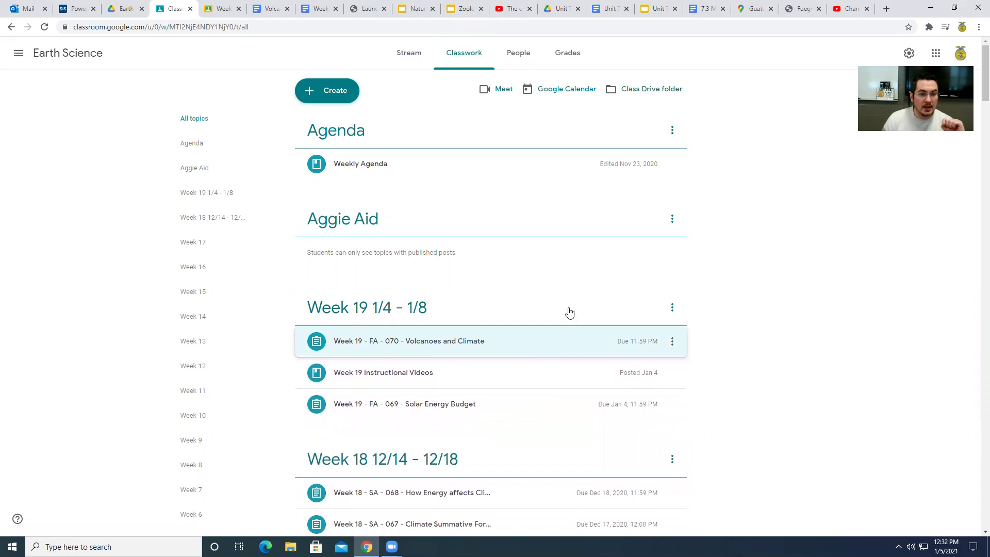